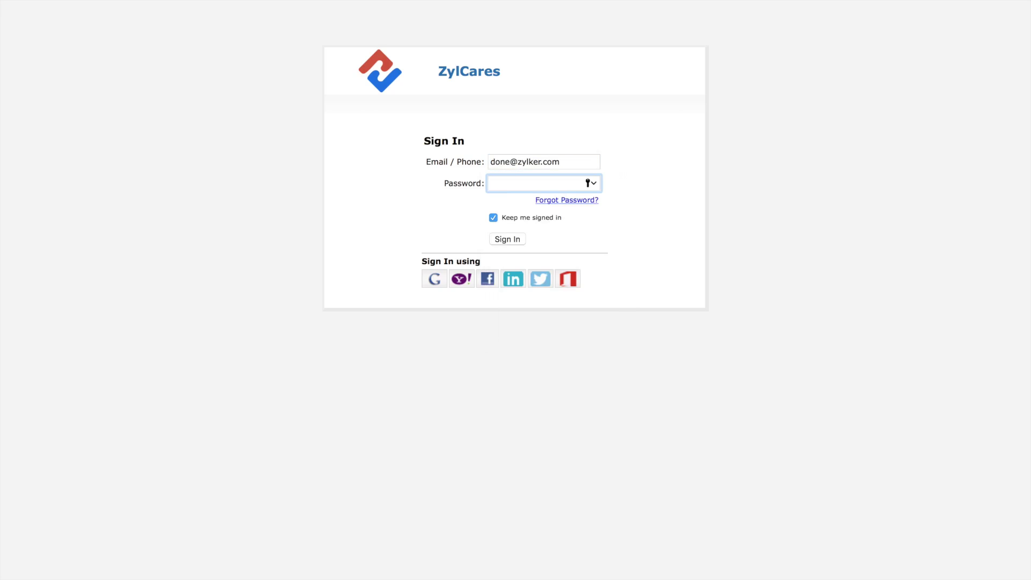
# Sign in with the account password and switch All Tickets to Countdown Mode.
pyautogui.write('••••••••••')
pyautogui.click(508, 238)
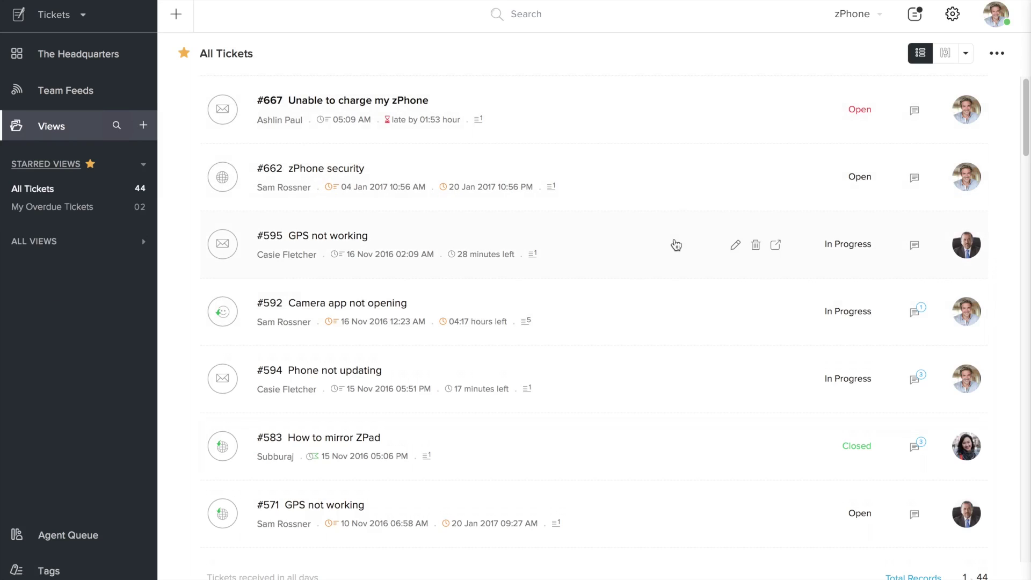
pyautogui.click(947, 56)
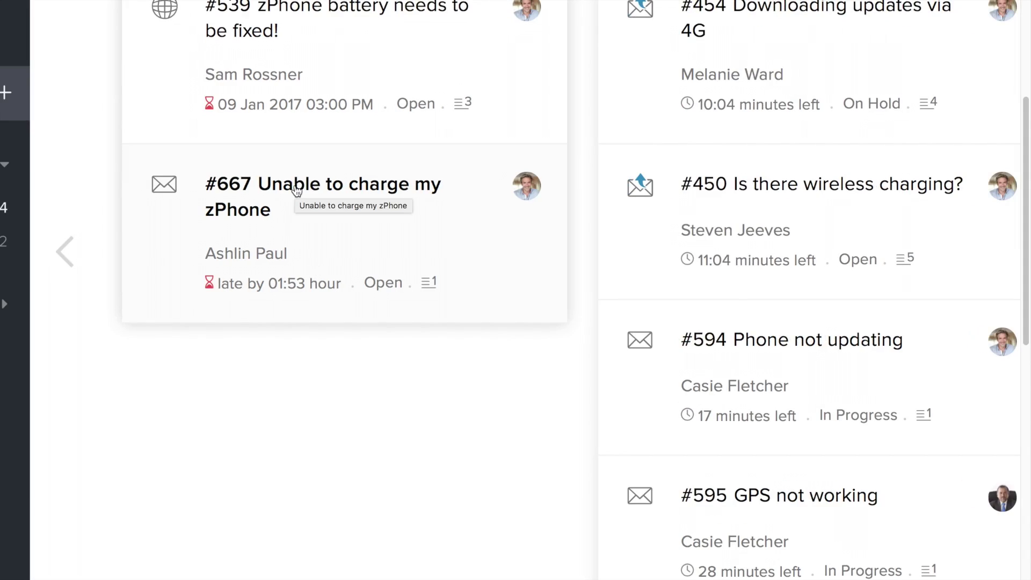
# Open ticket #667 'Unable to charge my zPhone' and start a new comment on it.
pyautogui.click(295, 188)
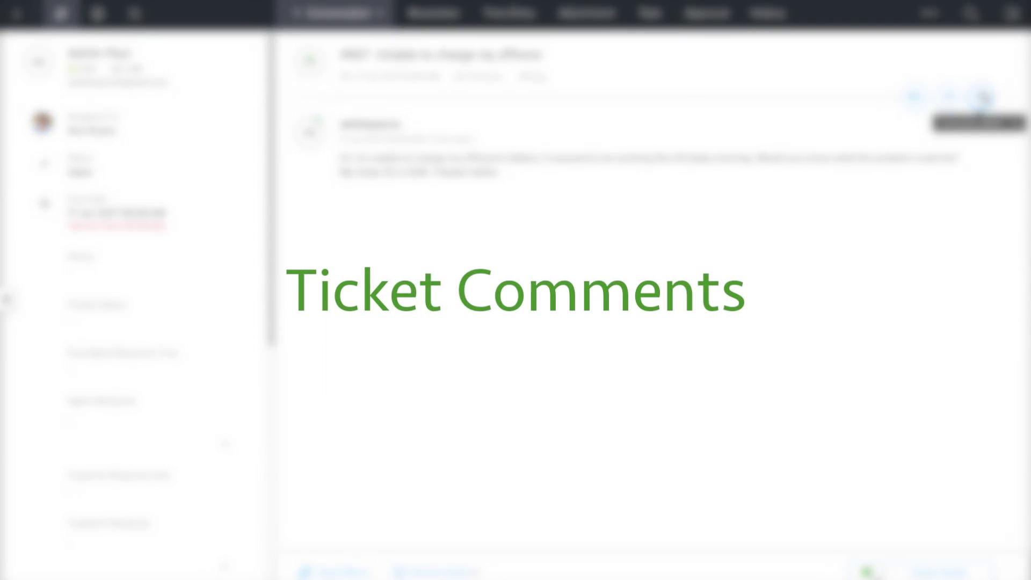
pyautogui.click(983, 97)
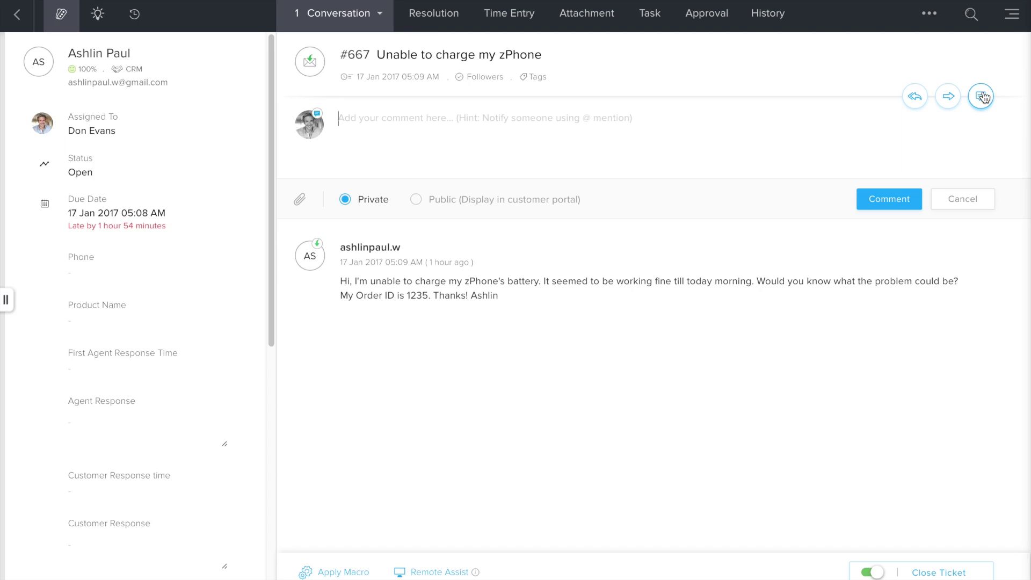
pyautogui.write('Hi ')
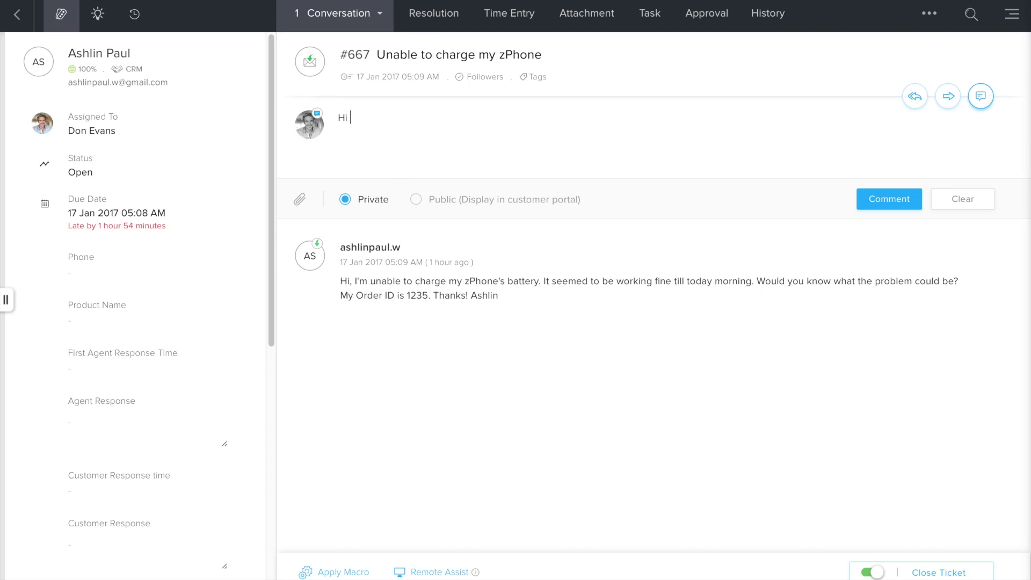
pyautogui.write('@J')
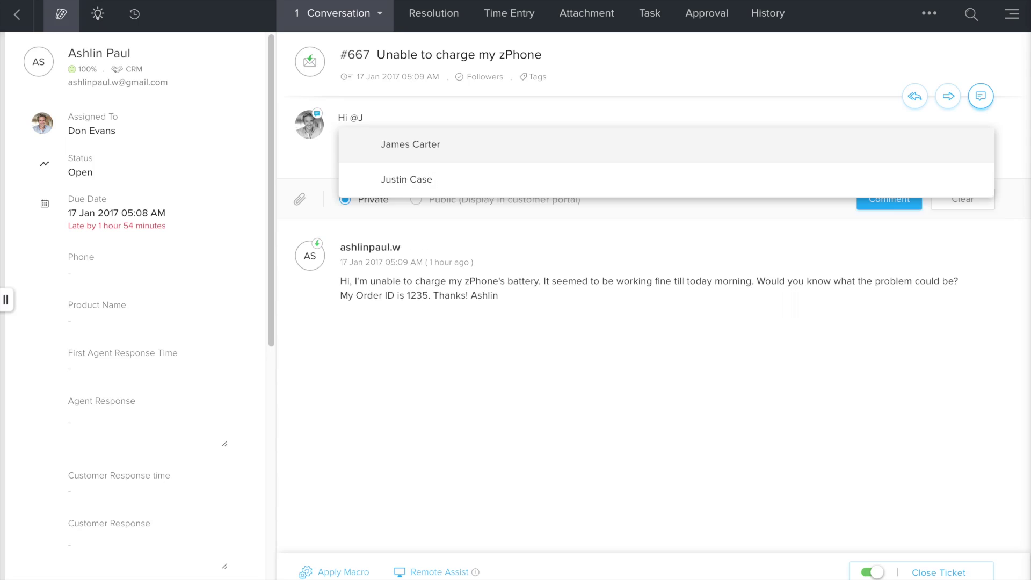
pyautogui.write('a')
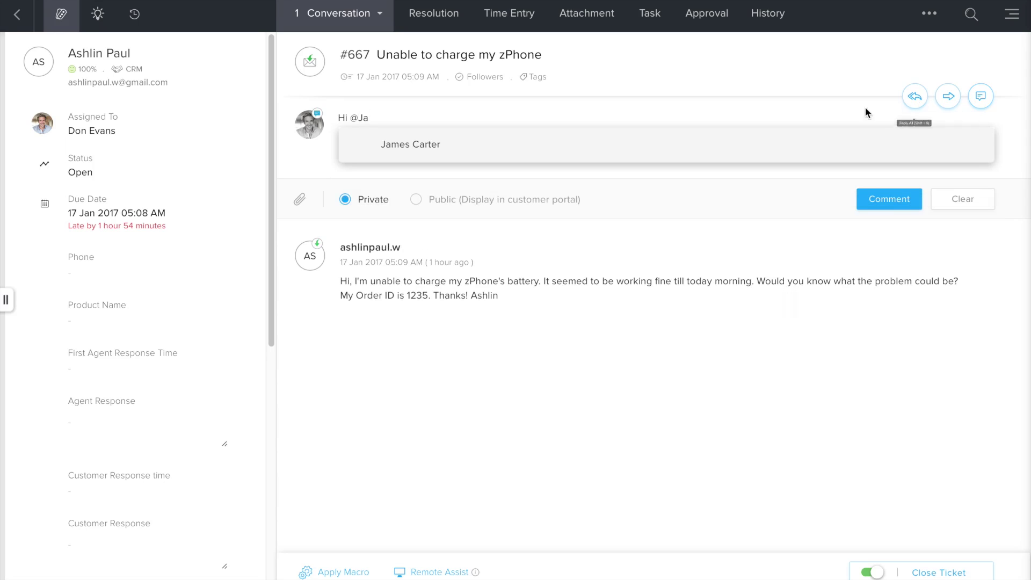
pyautogui.click(416, 154)
pyautogui.write("The customer is not able to charge her phone's battery. S")
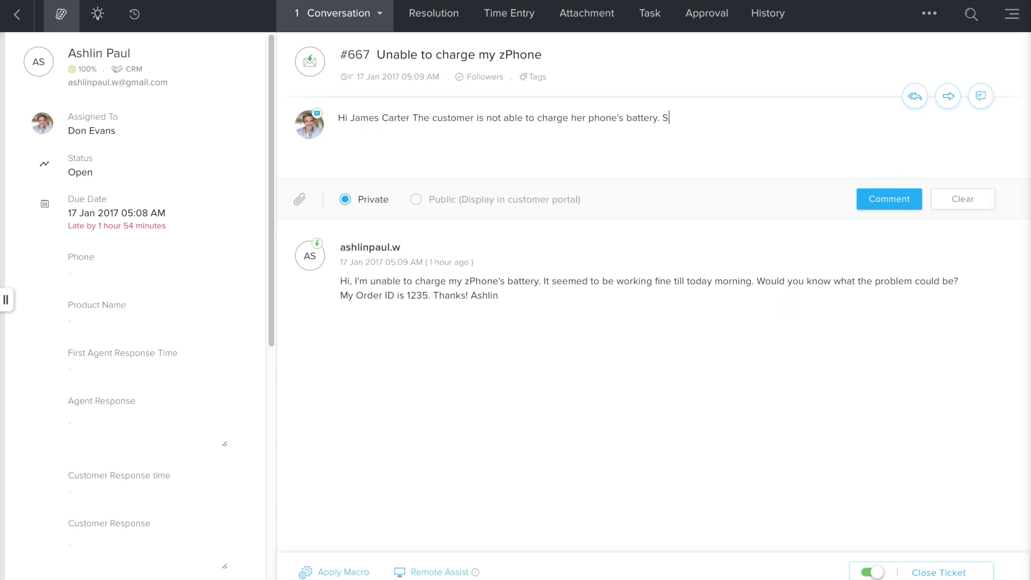
pyautogui.write("he's mentioned the Order ID here. Any clue what could be wrong?")
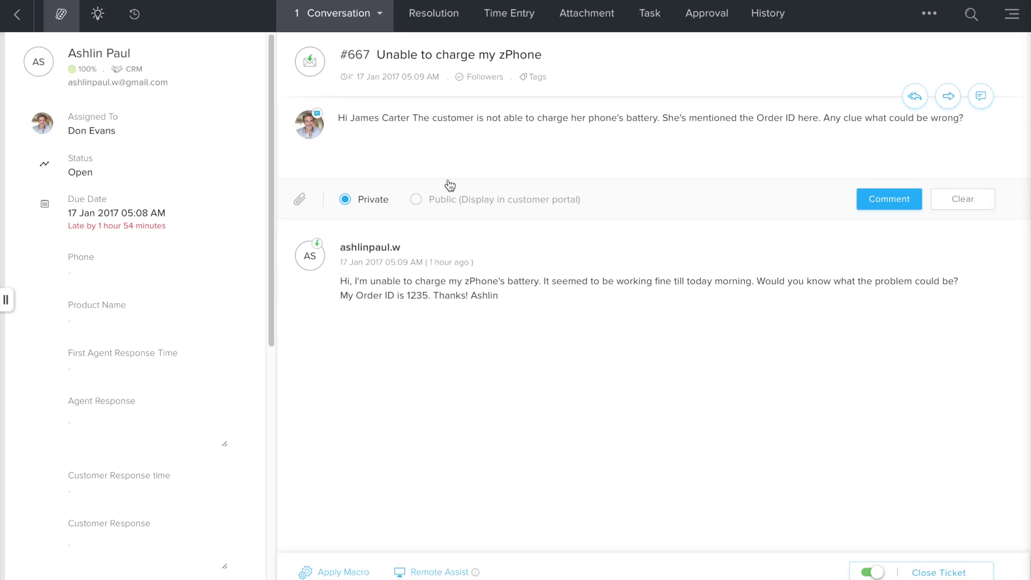
pyautogui.click(893, 206)
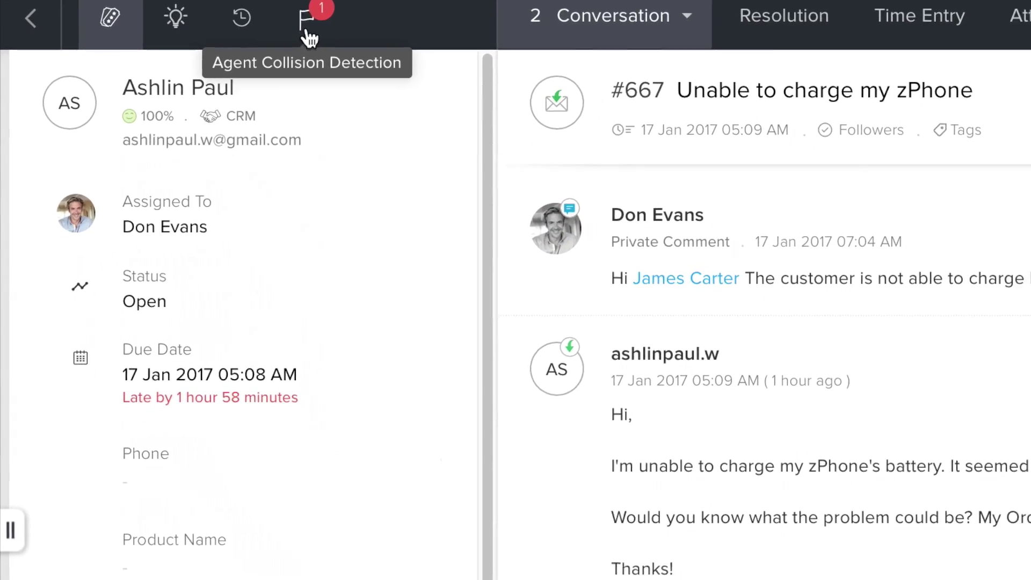
# Check Agent Collision Detection for other agents active on #667, then open the contacts list.
pyautogui.click(296, 15)
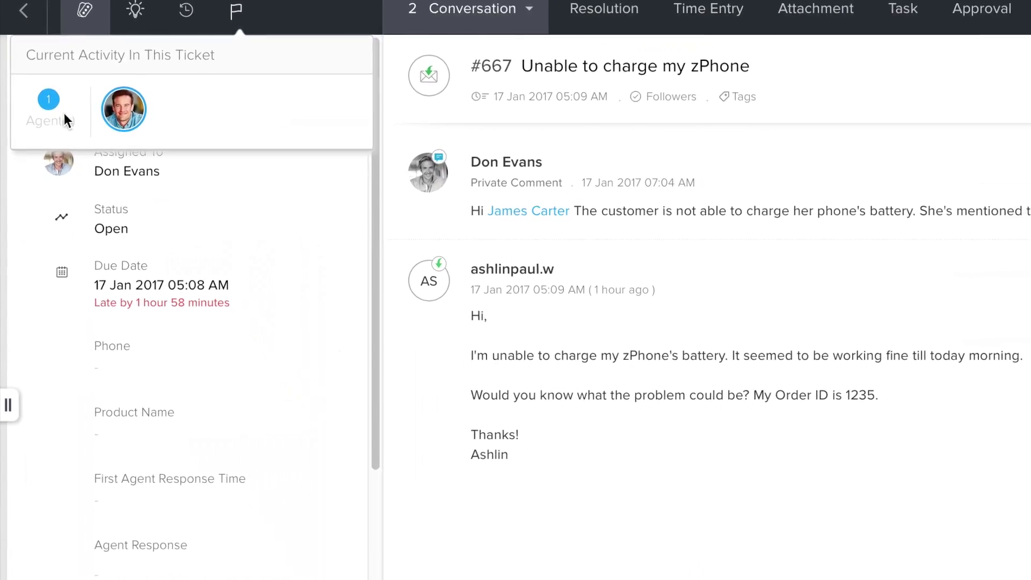
pyautogui.moveTo(141, 134)
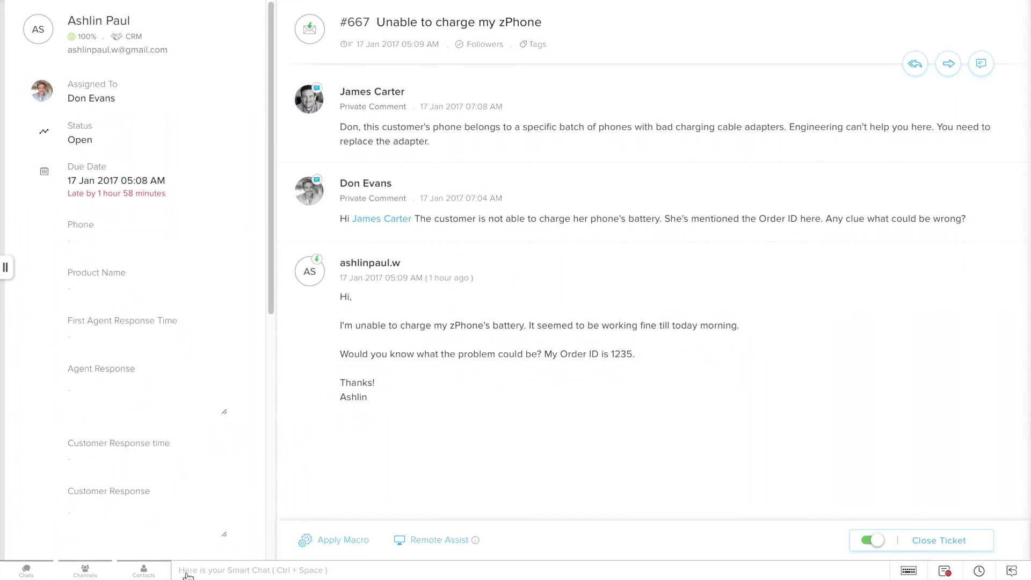
pyautogui.click(143, 570)
# Search contacts for the colleague by name and open a chat with them.
pyautogui.write('cath')
pyautogui.press('Return')
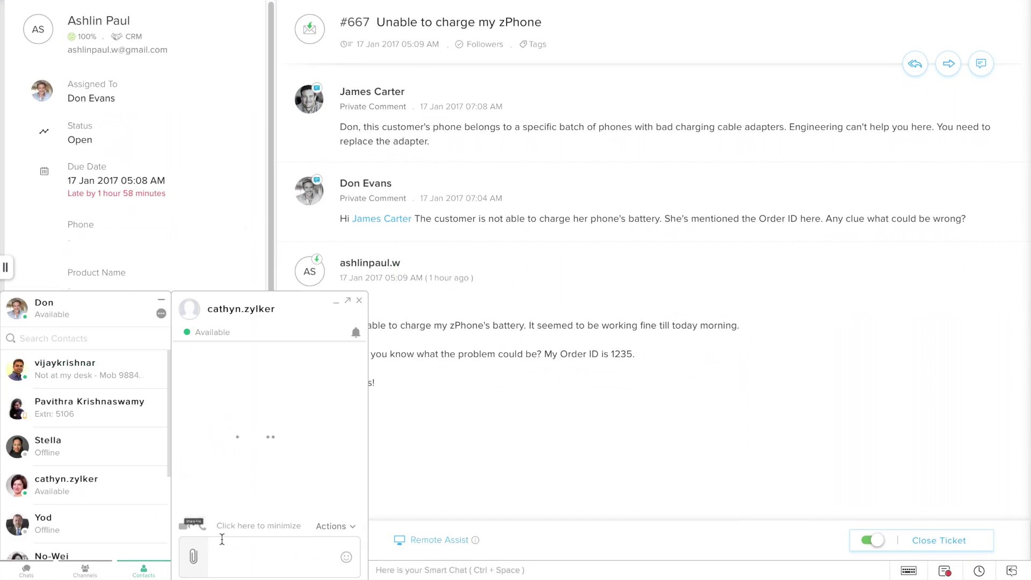
pyautogui.click(160, 304)
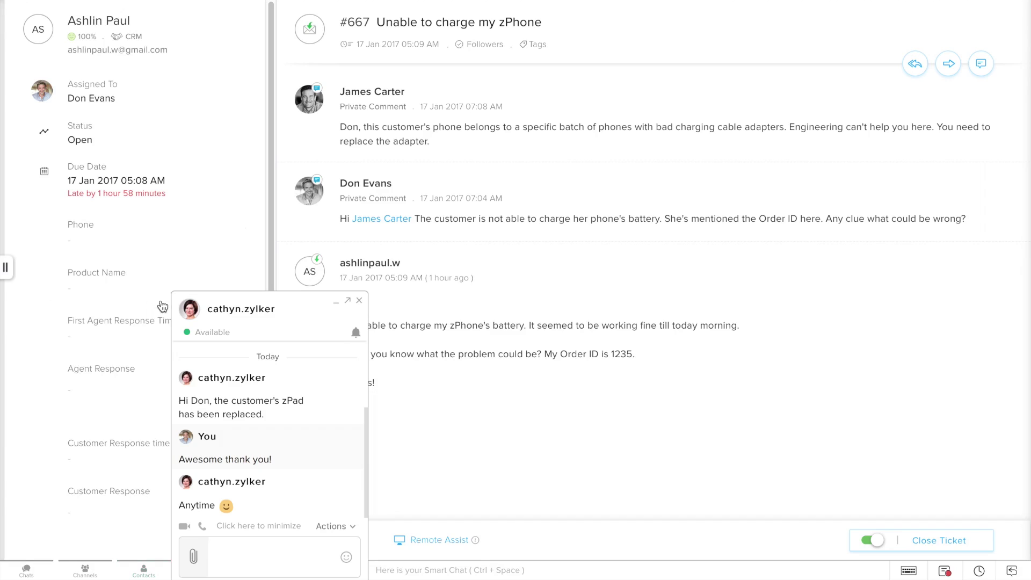
# Ask the colleague to replace the customer's charging cable adapter by today, thank them, and minimise the chat.
pyautogui.click(265, 543)
pyautogui.write('Hi Cathy!')
pyautogui.press('Return')
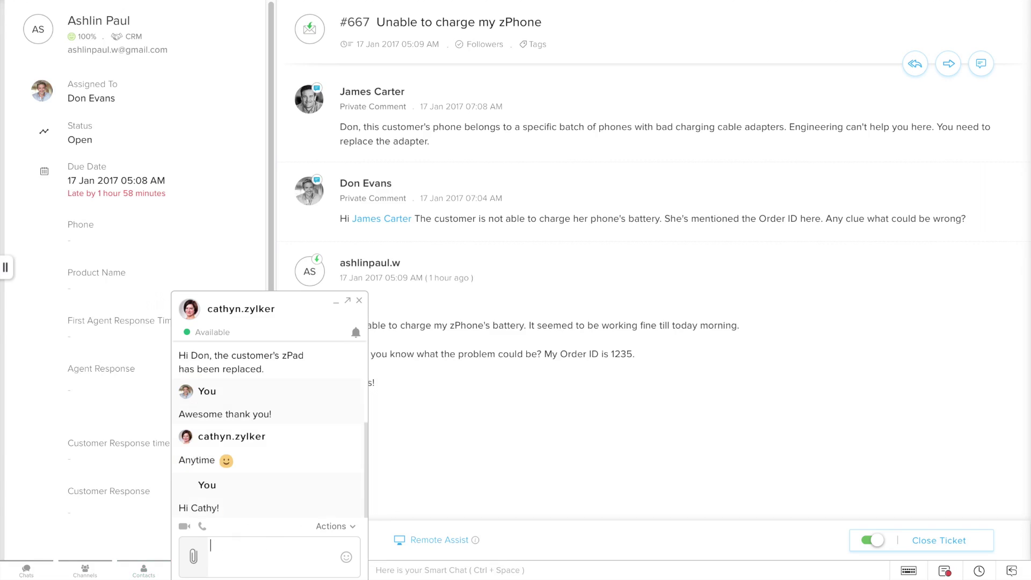
pyautogui.write('We need a charging cable adapter to be replaced for the Order ID 1235.')
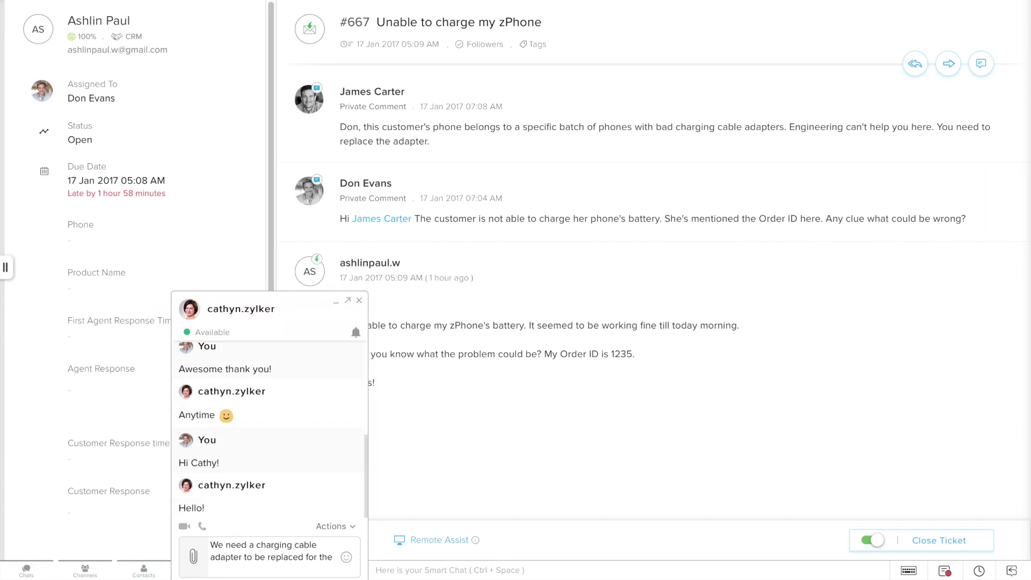
pyautogui.press('Return')
pyautogui.write('Can it be done by today?')
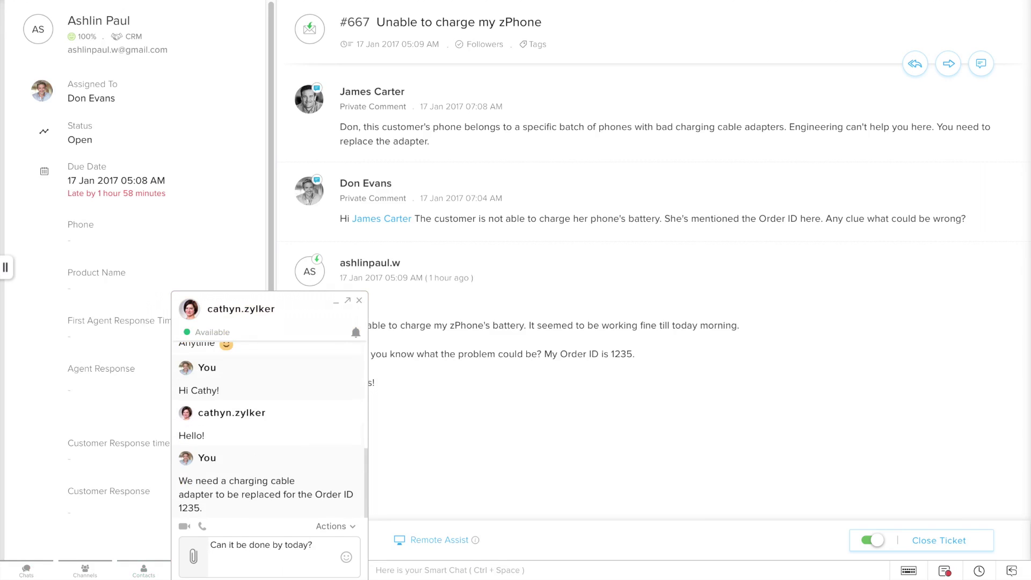
pyautogui.press('Return')
pyautogui.write('great, thanks!')
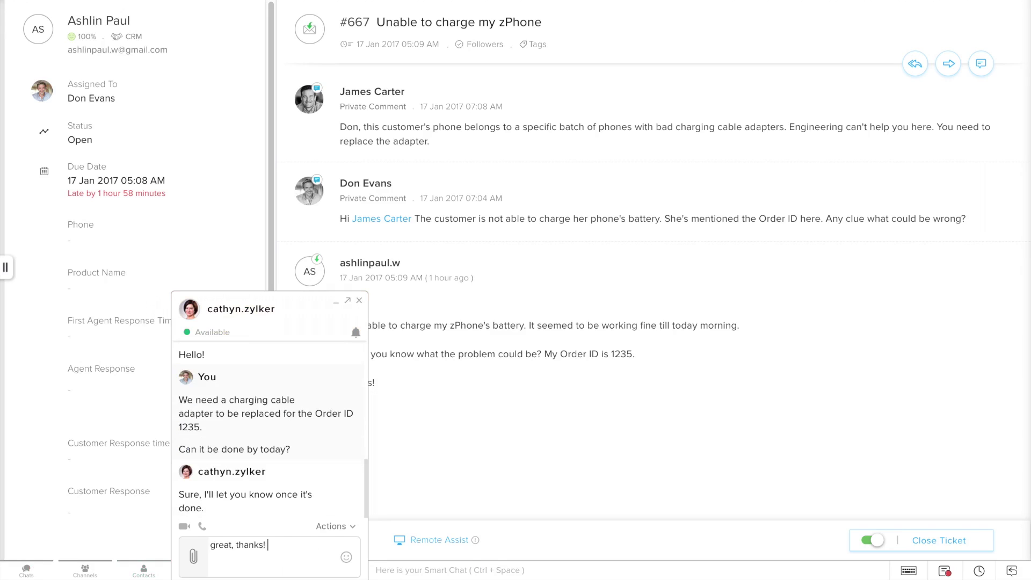
pyautogui.write(':')
pyautogui.press('Return')
pyautogui.press('Return')
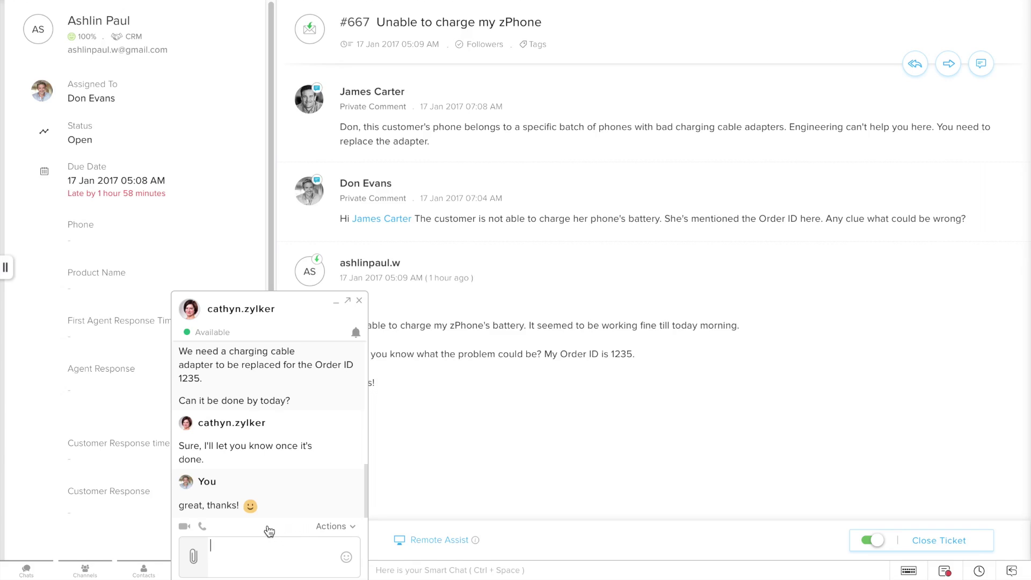
pyautogui.press('Escape')
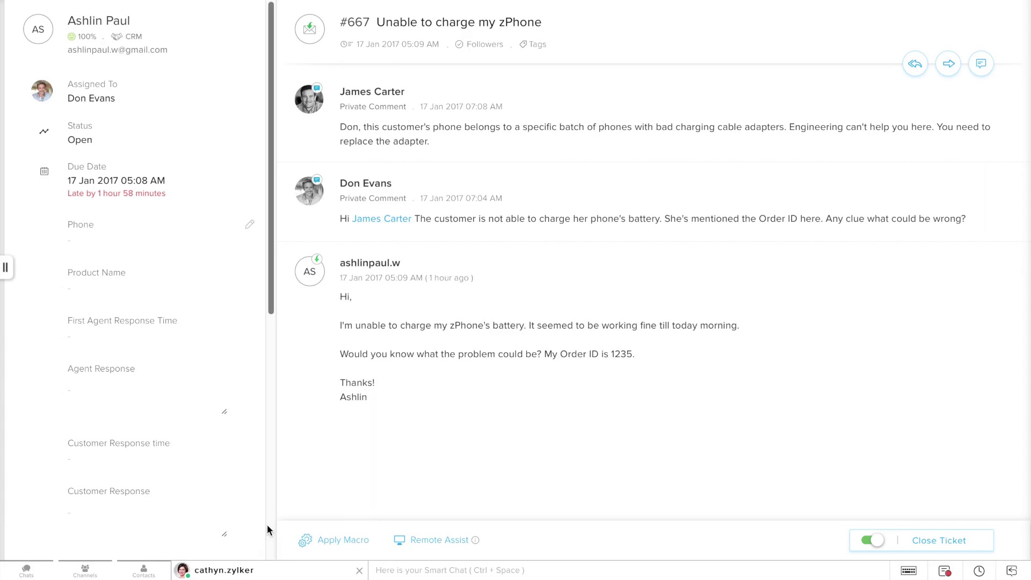
# Send a Reply All to the customer apologising and promising a charging cable adapter replacement.
pyautogui.click(915, 63)
pyautogui.write('Hi Ashlin,')
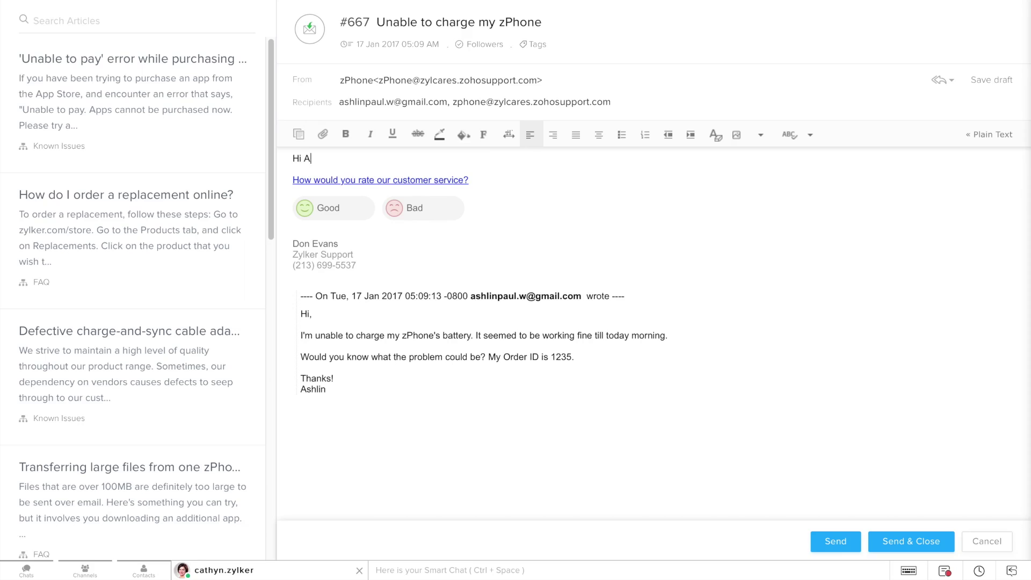
pyautogui.press('Return')
pyautogui.write('We regret the inconvenience ')
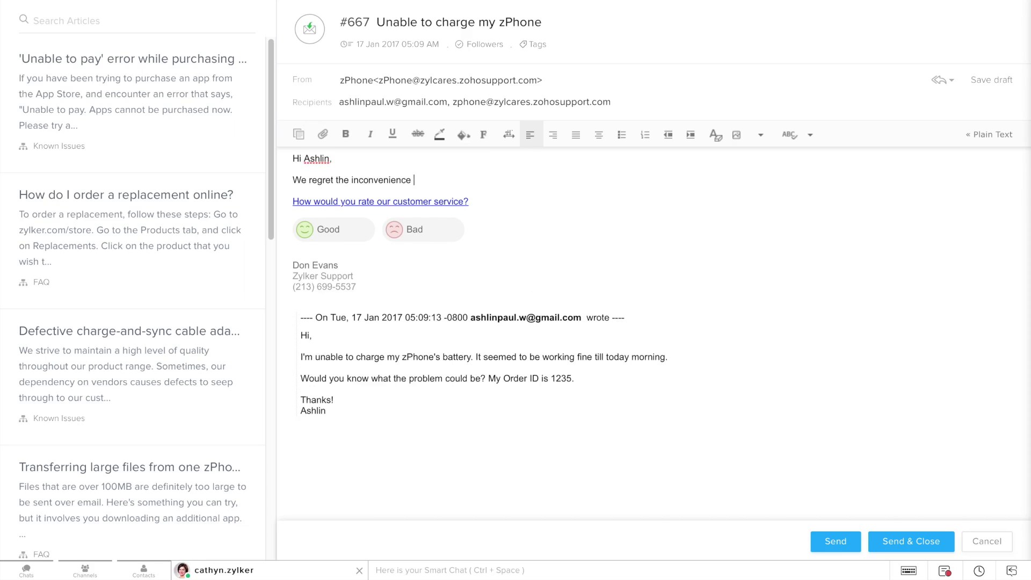
pyautogui.write('caused. The problem seems to be with the charging ca')
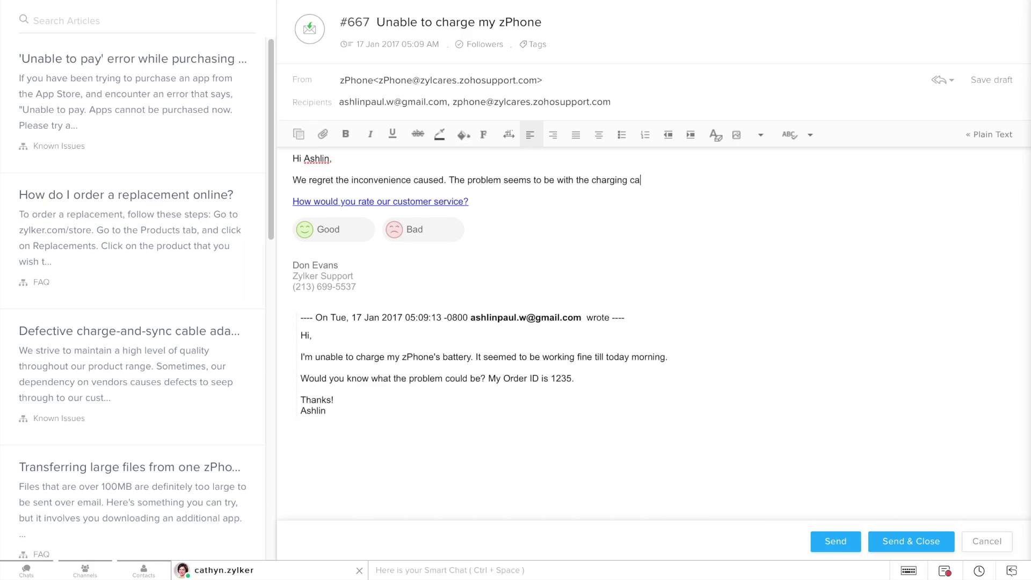
pyautogui.write("ble's adapter. We'll send y")
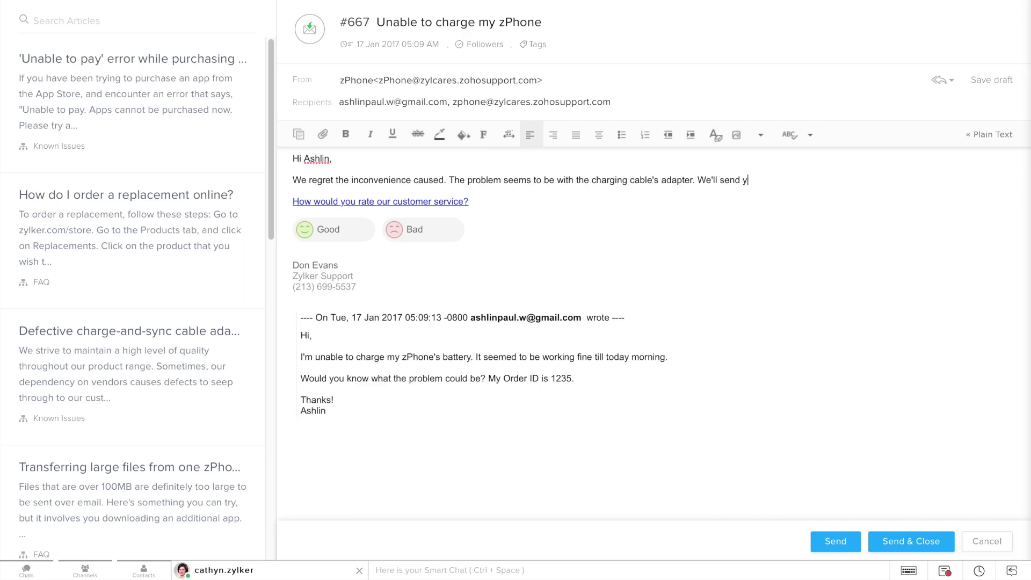
pyautogui.write('ou a replacement, free of charge, by today.')
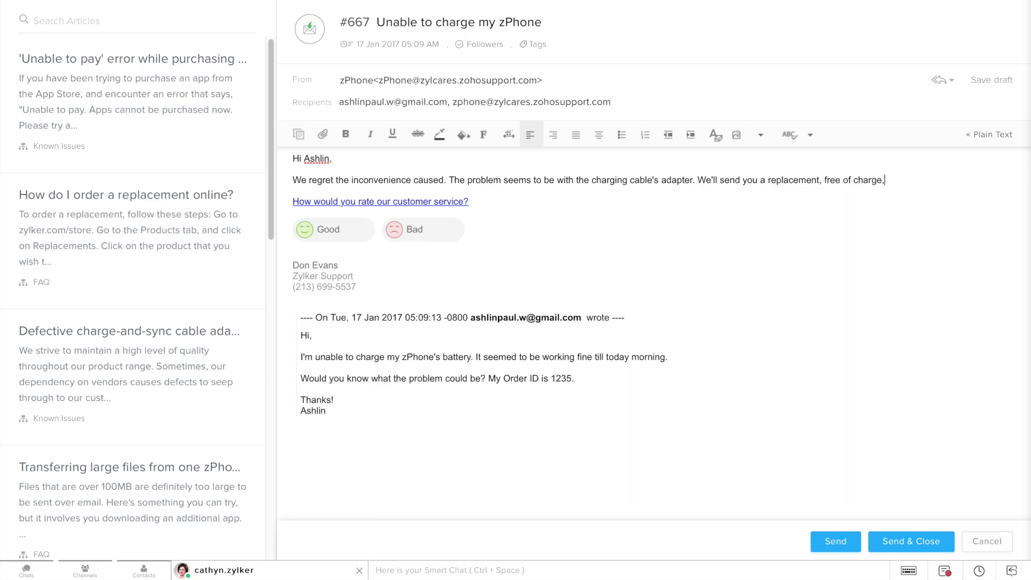
pyautogui.press('Return')
pyautogui.write('Thank you.')
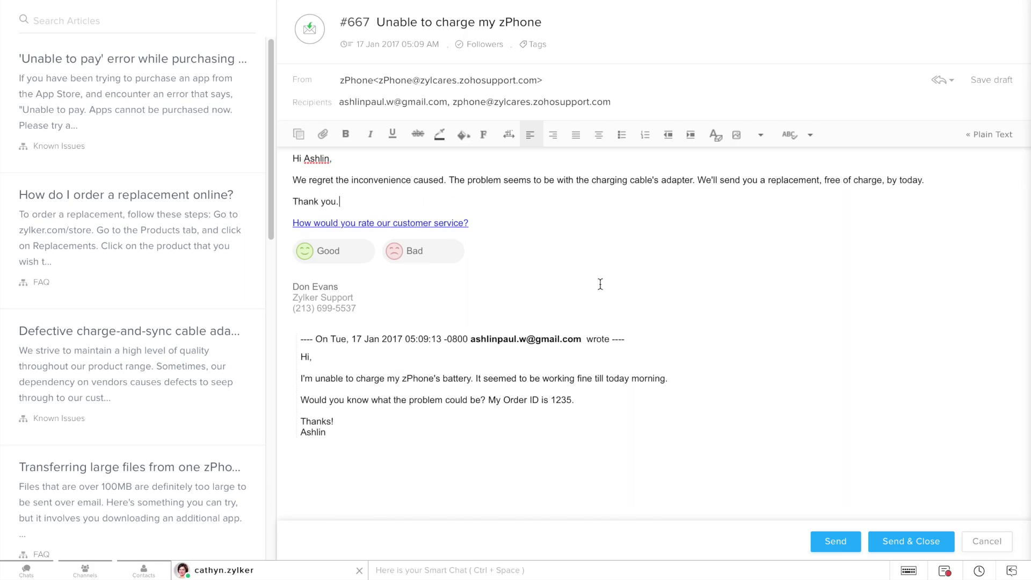
pyautogui.click(835, 541)
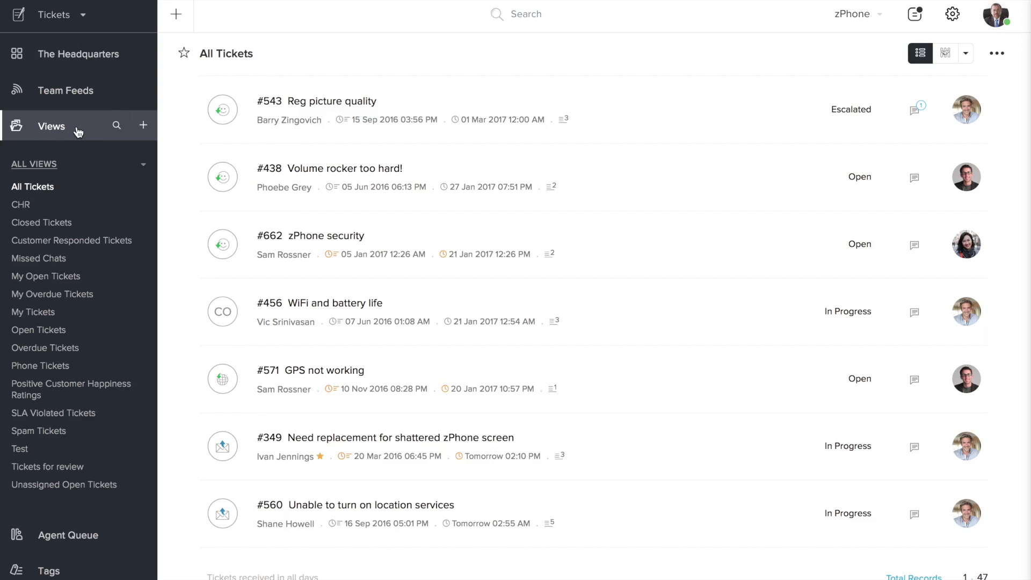
# Open the module switcher from the Tickets header.
pyautogui.click(72, 15)
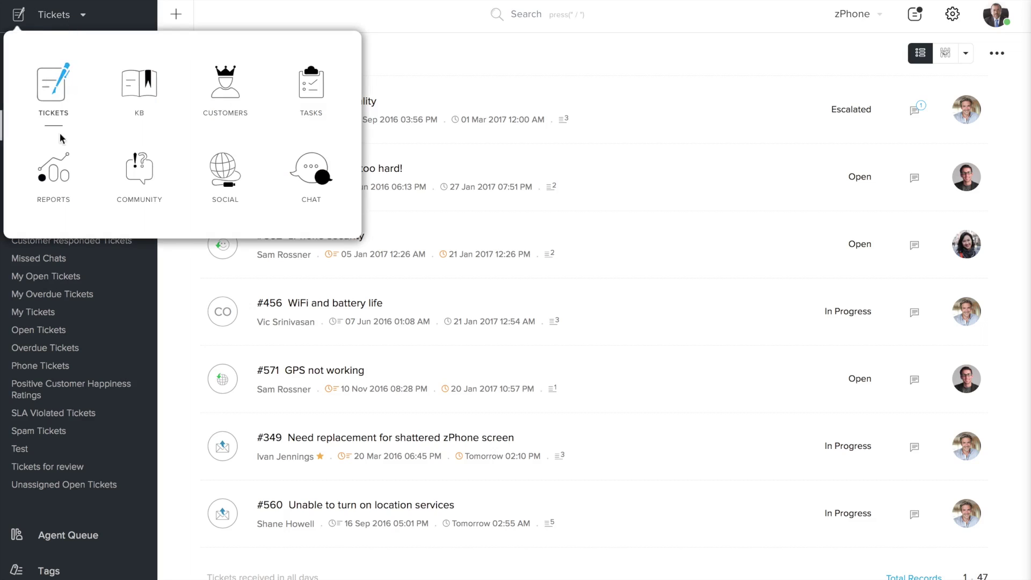
# View the Agent-wise Ratings dashboard under Reports > Dashboards, then return to Tickets.
pyautogui.click(57, 180)
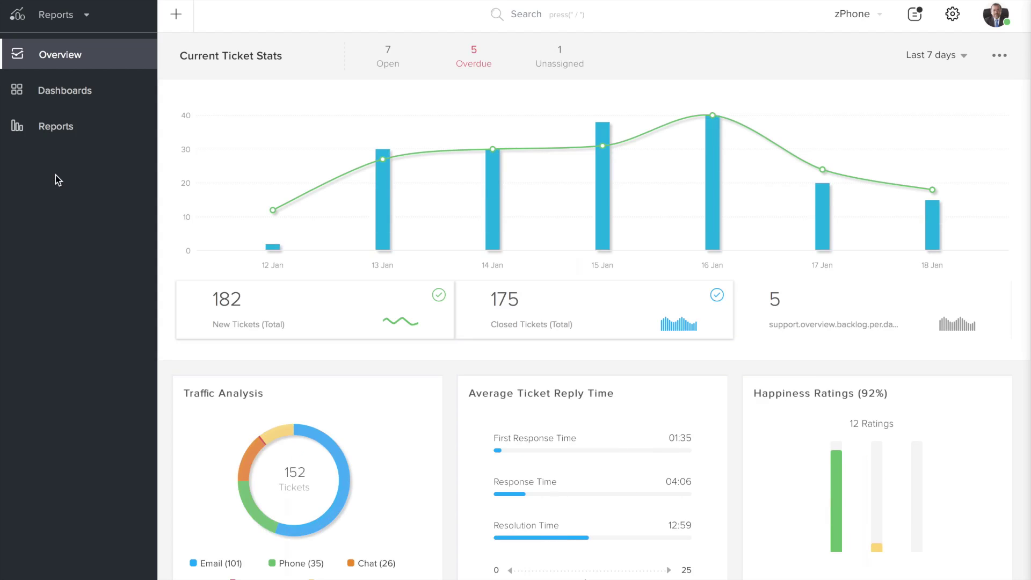
pyautogui.click(62, 92)
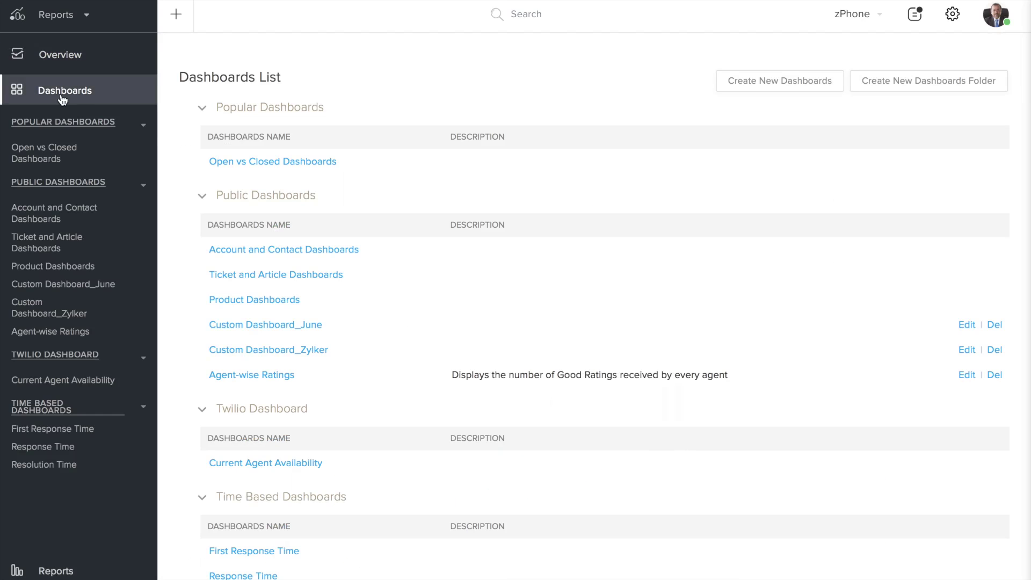
pyautogui.click(78, 338)
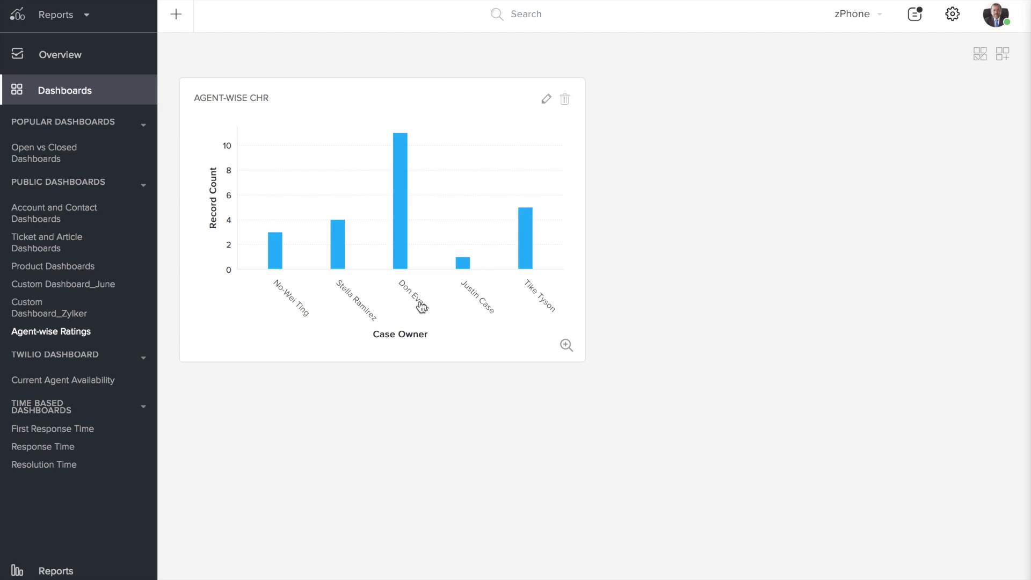
pyautogui.click(70, 14)
pyautogui.click(51, 91)
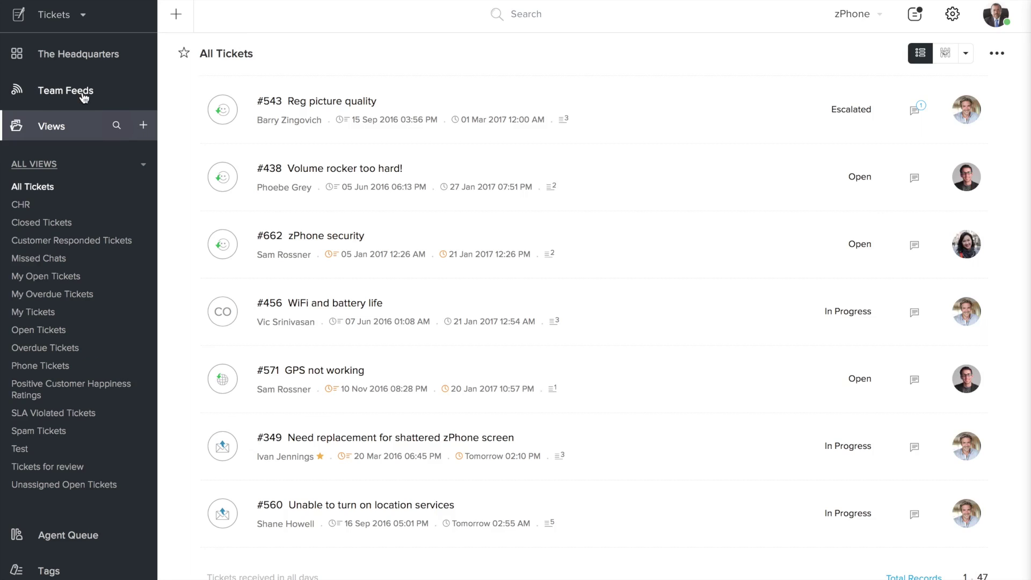
# Open Team Feeds and scroll through recent ticket updates and private comment threads.
pyautogui.click(75, 98)
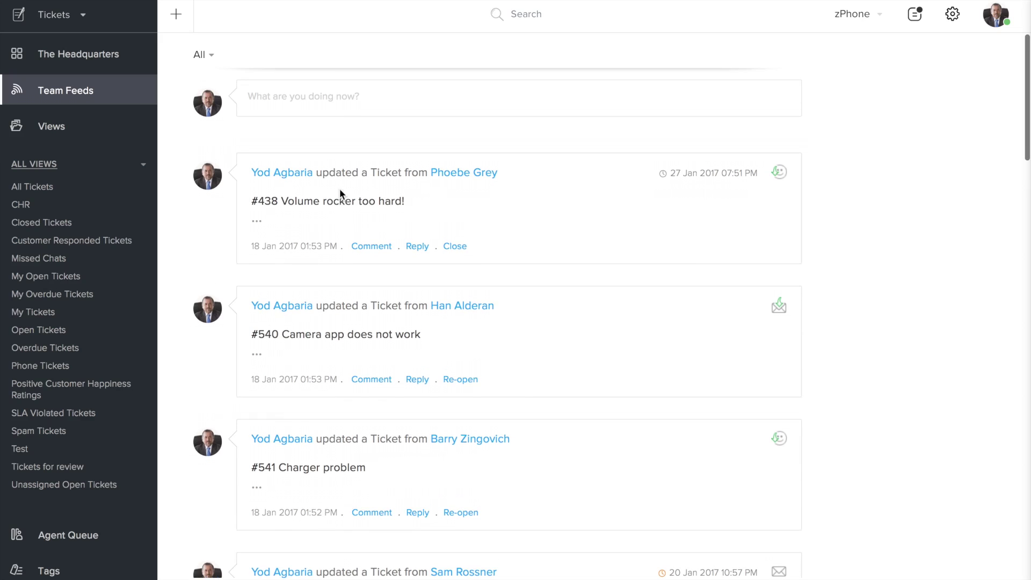
pyautogui.click(273, 98)
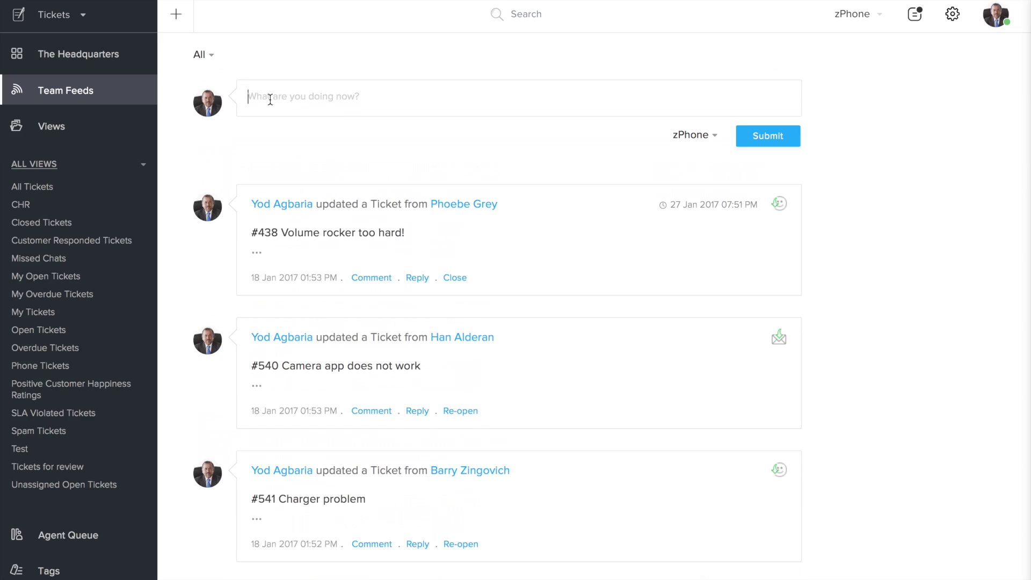
pyautogui.scroll(-7, 334, 148)
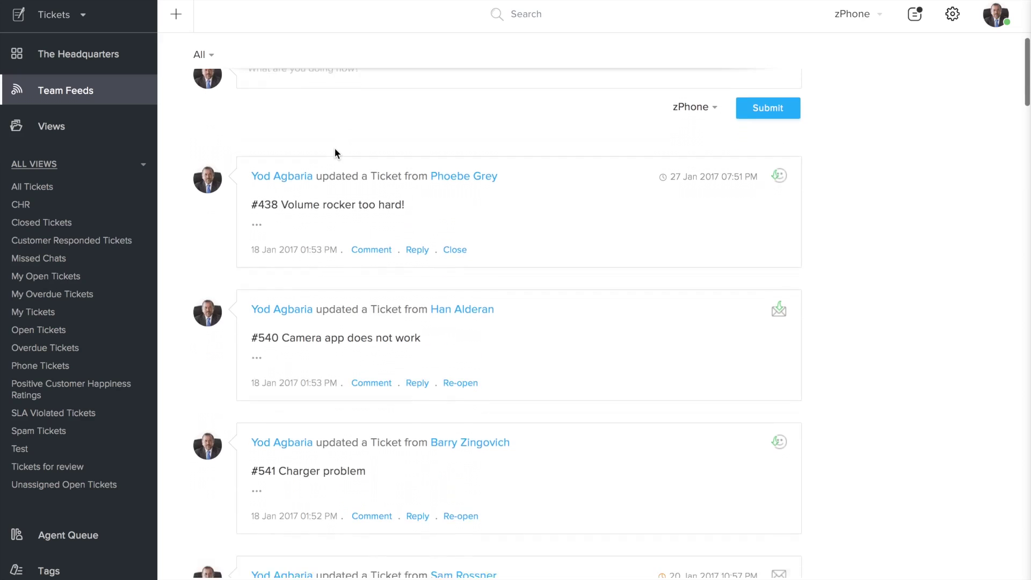
pyautogui.scroll(-6, 334, 147)
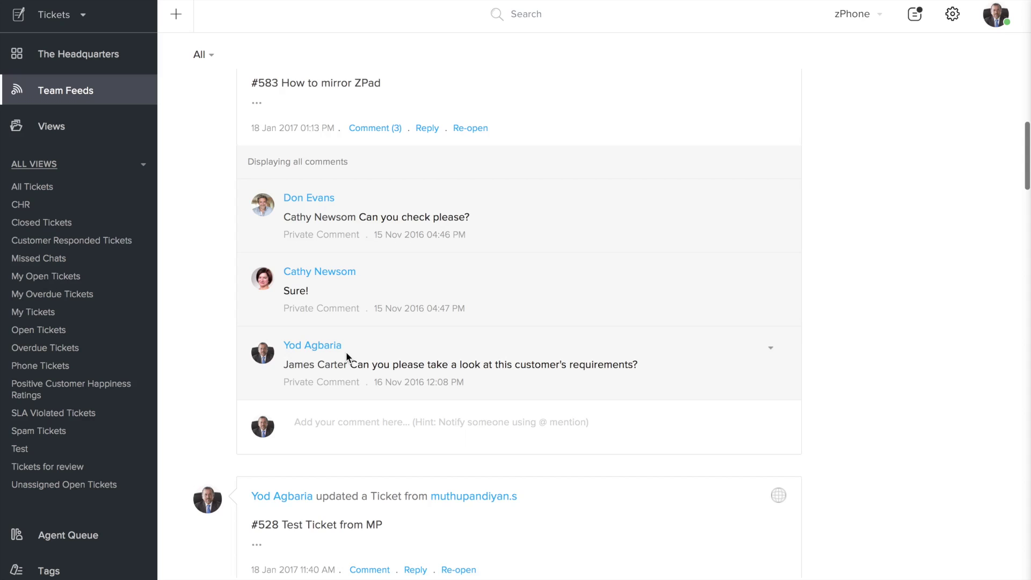
pyautogui.scroll(-7, 346, 351)
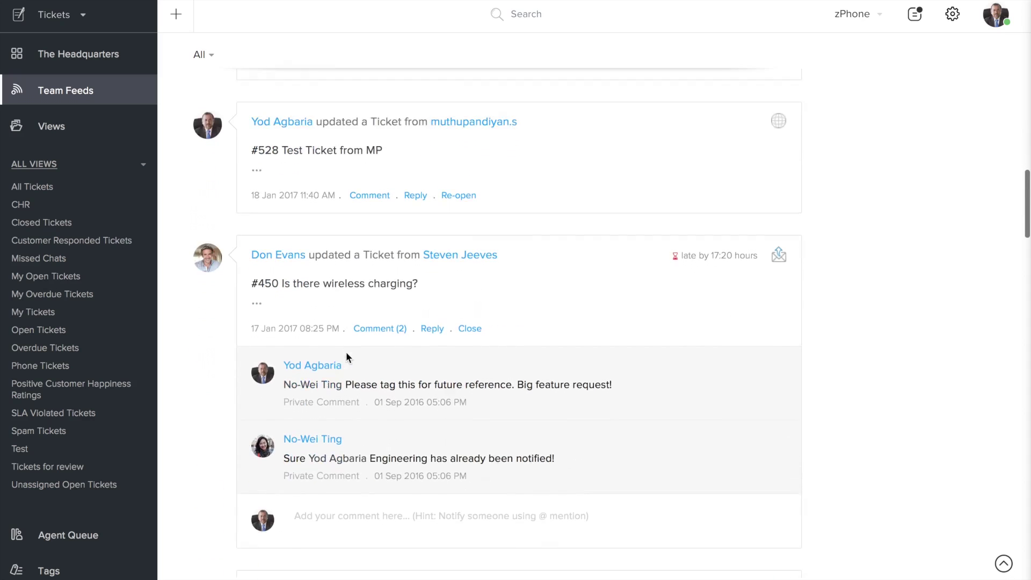
pyautogui.scroll(-2, 354, 350)
pyautogui.scroll(11, 429, 341)
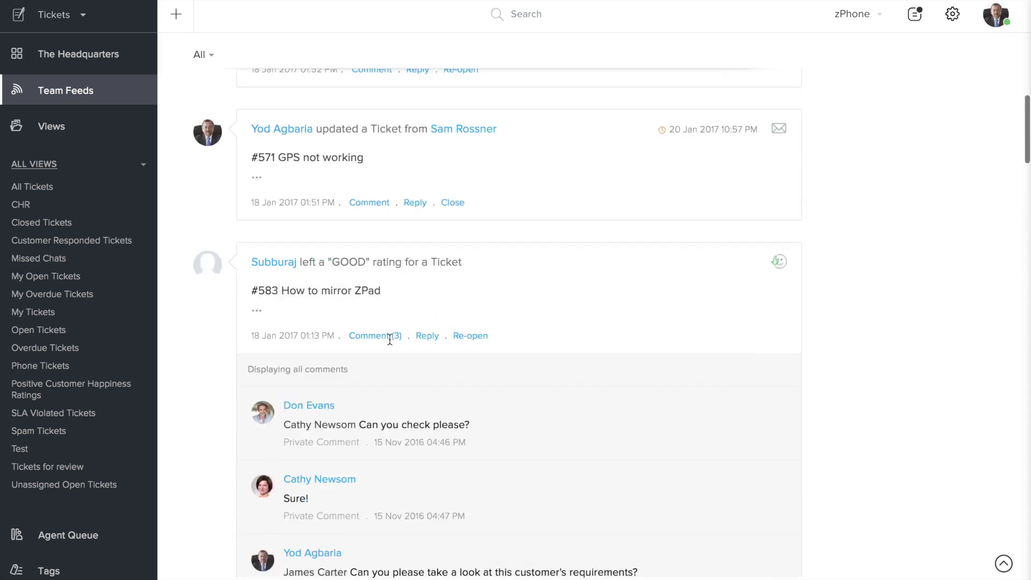
pyautogui.scroll(10, 390, 341)
pyautogui.click(362, 103)
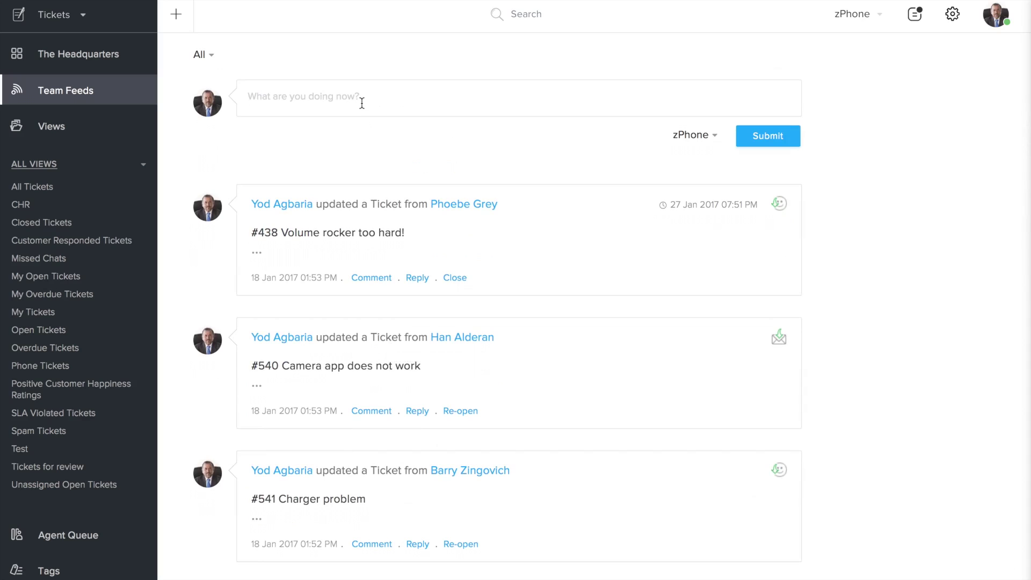
pyautogui.write('Good job')
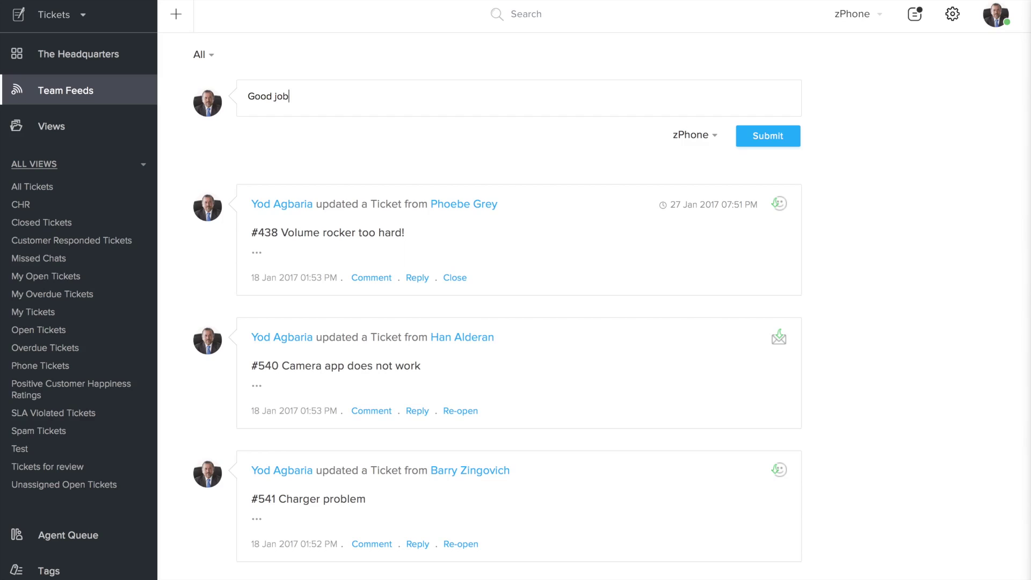
pyautogui.write(' @D')
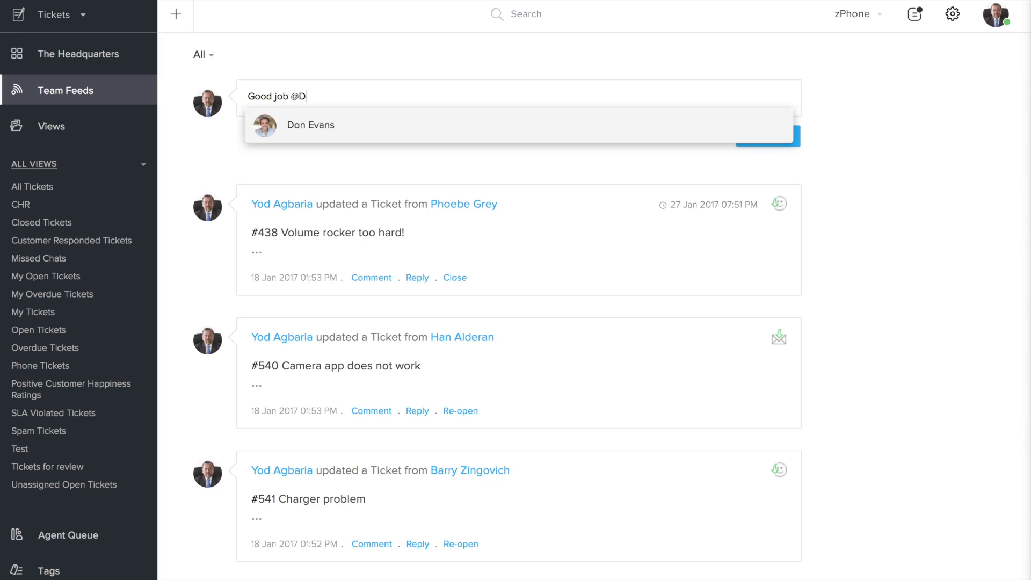
pyautogui.click(304, 134)
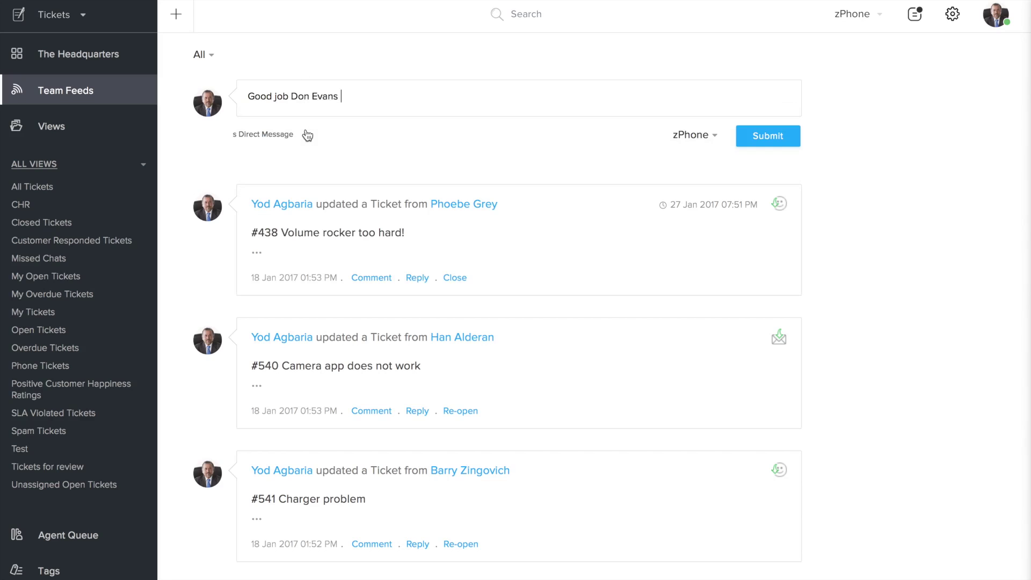
pyautogui.write('! Team, how about a c')
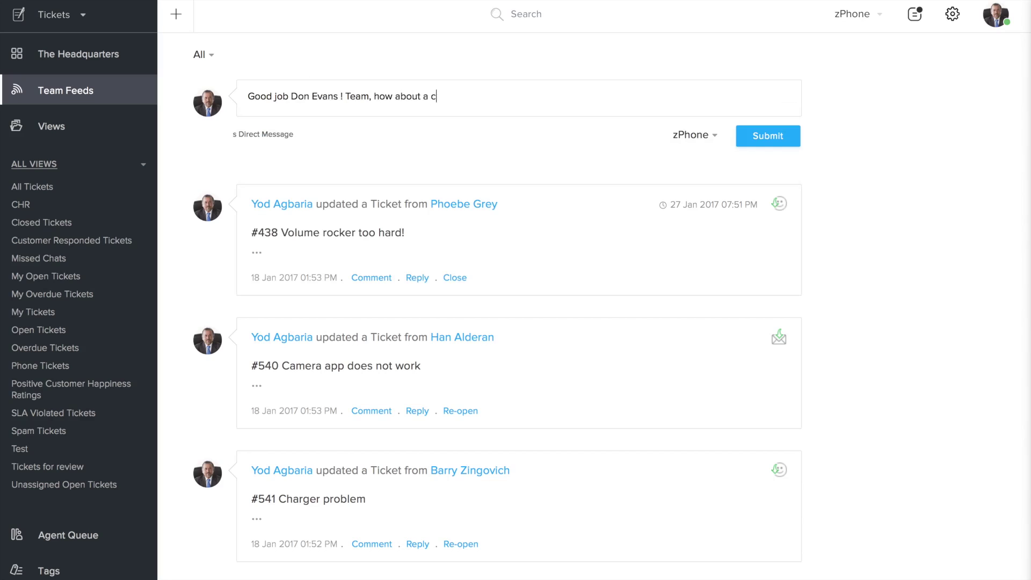
pyautogui.write('atch up today evening at 6')
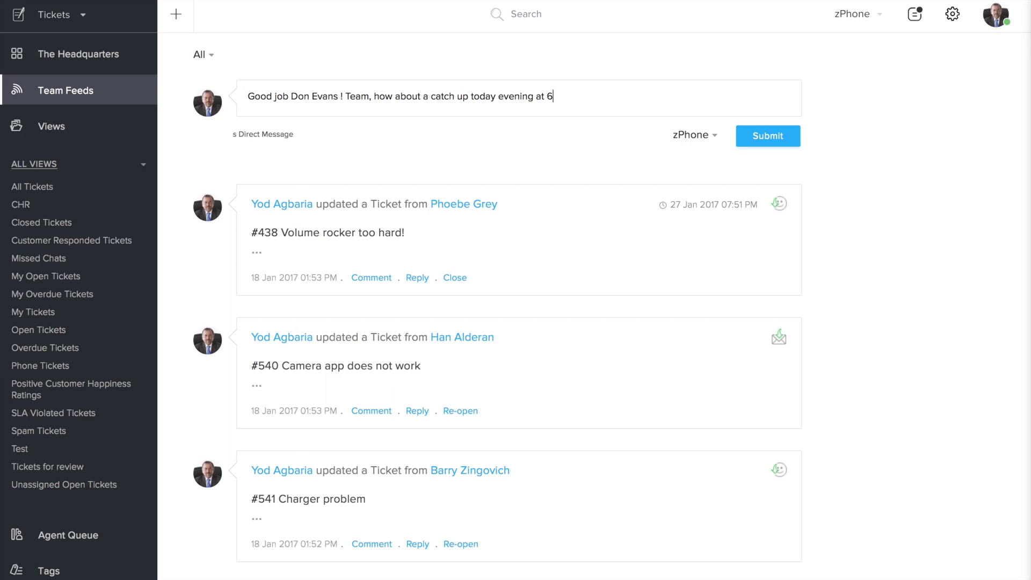
pyautogui.write('?')
pyautogui.click(769, 139)
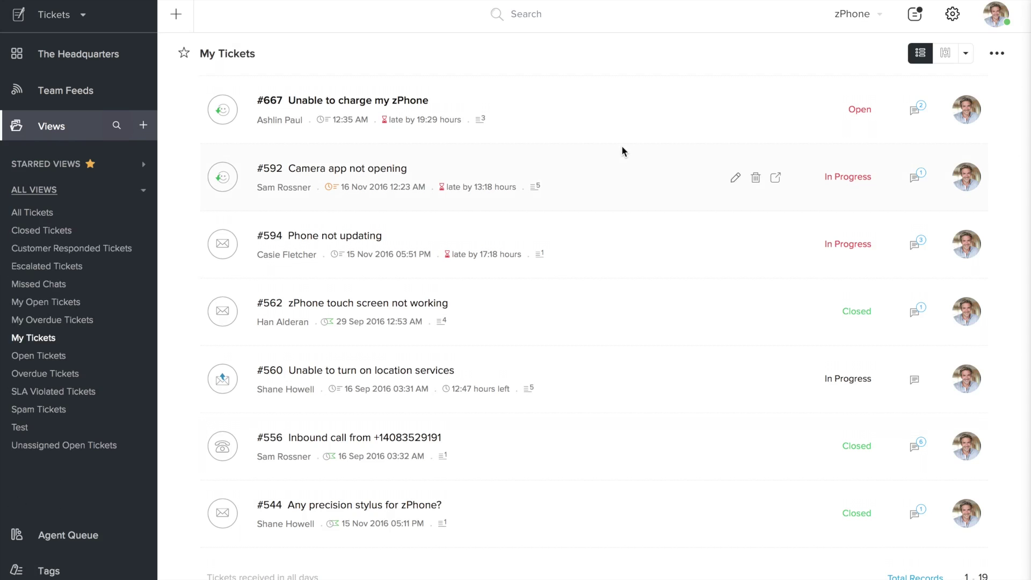
# Show the notifications list and open the team status post about catching up at 6.
pyautogui.scroll(-10, 621, 145)
pyautogui.scroll(10, 621, 145)
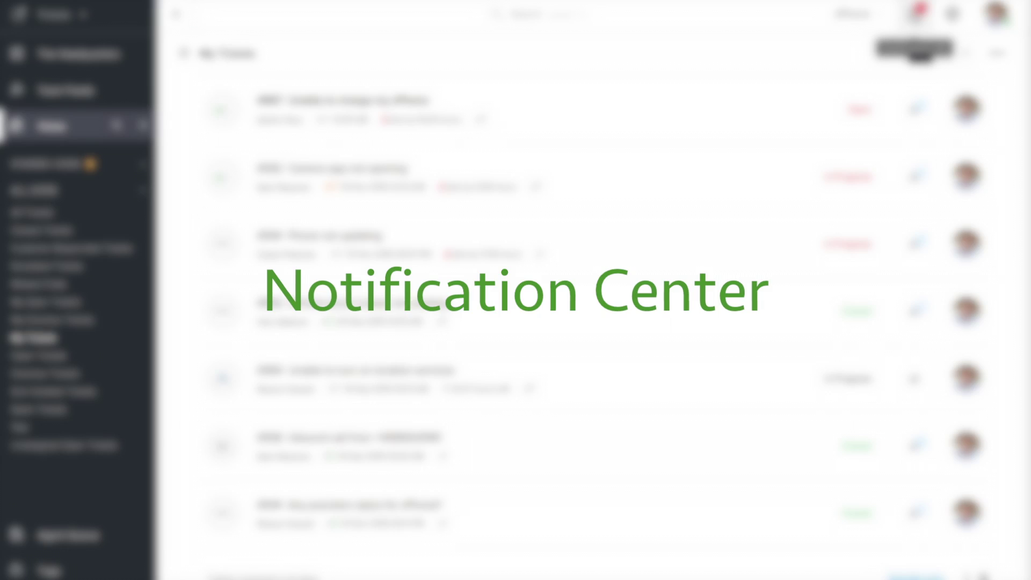
pyautogui.click(915, 15)
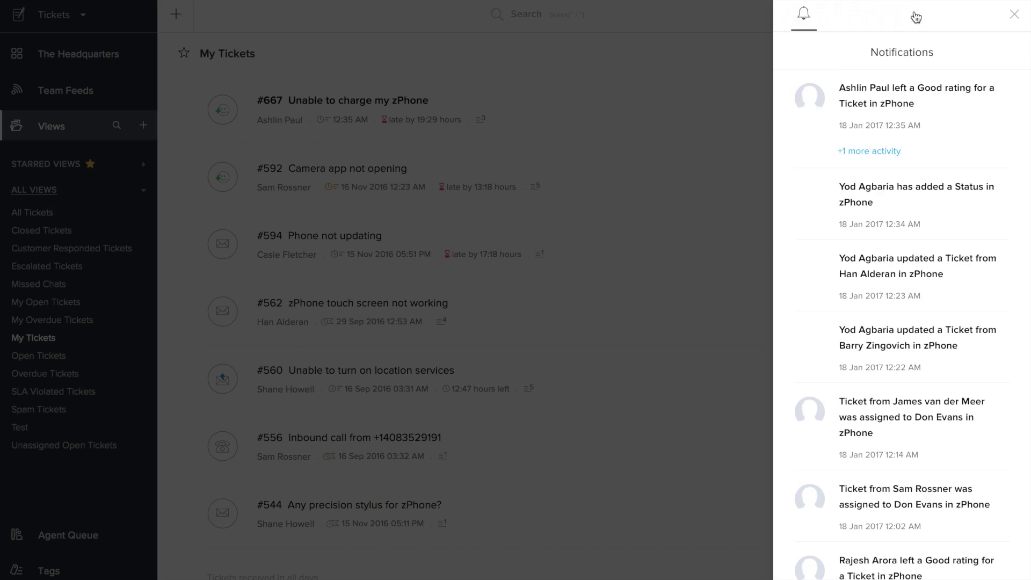
pyautogui.scroll(-10, 920, 177)
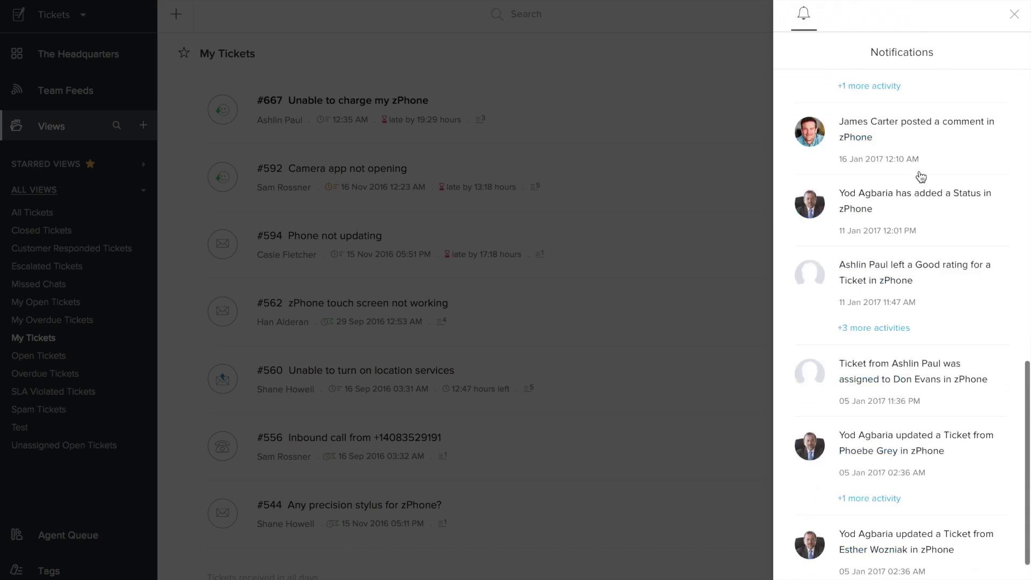
pyautogui.scroll(10, 921, 177)
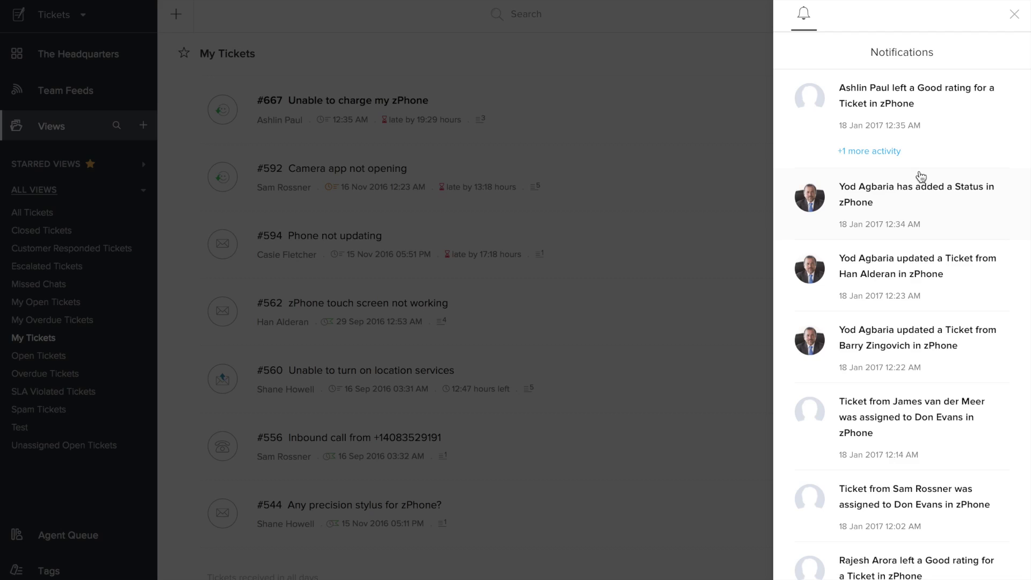
pyautogui.click(922, 209)
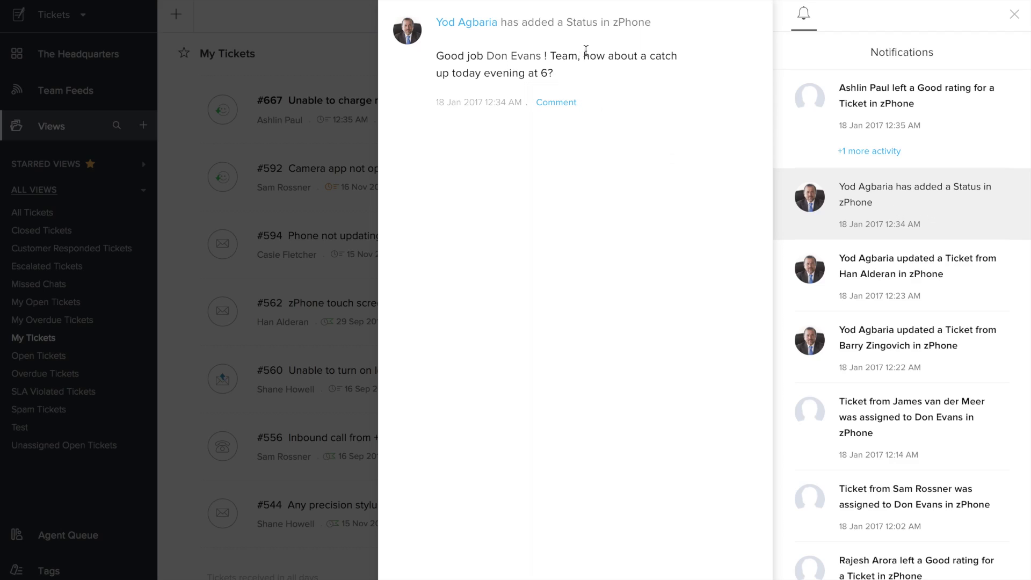
pyautogui.click(558, 103)
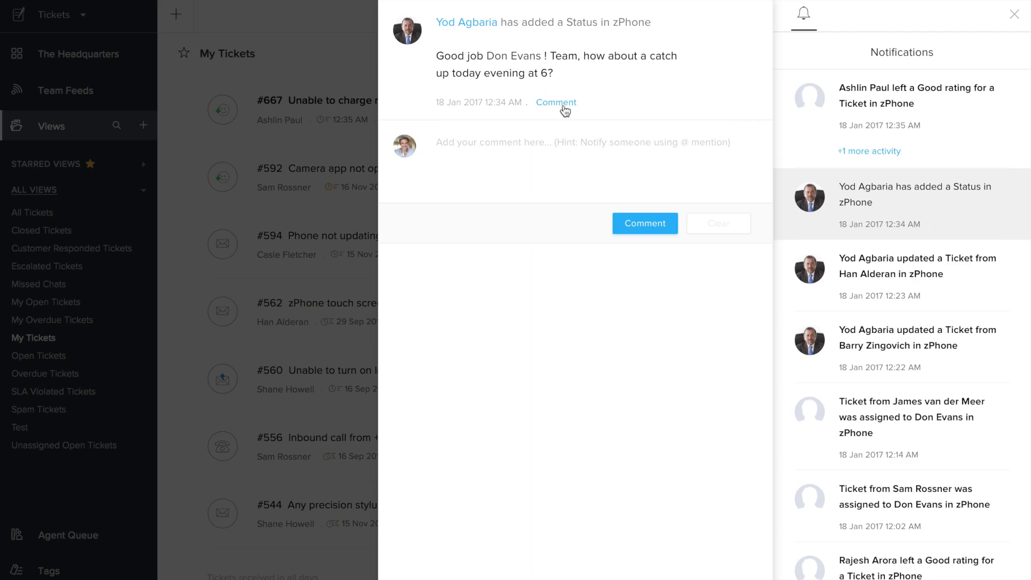
pyautogui.write('Thanks @y')
pyautogui.press('Return')
pyautogui.write('! Sure, 6 PM is fine.')
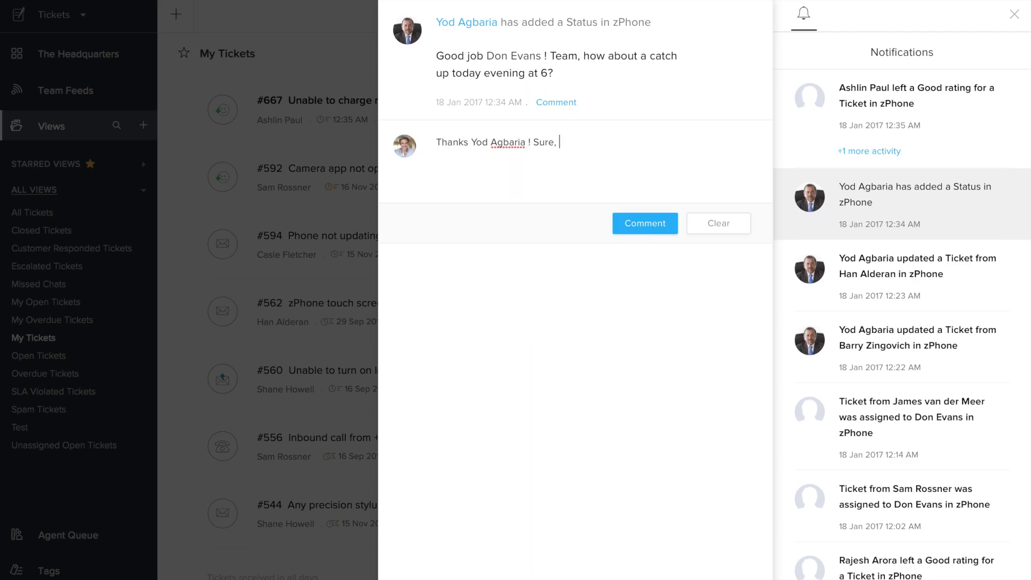
pyautogui.click(626, 232)
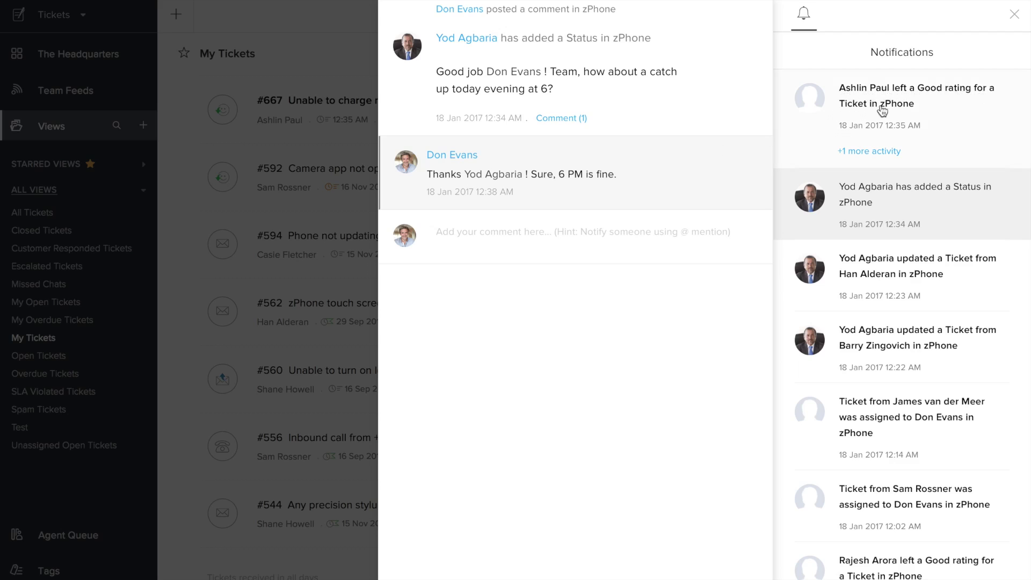
# Open the Good rating notification for ticket #667 'Unable to charge my zPhone' and its private comments.
pyautogui.click(920, 108)
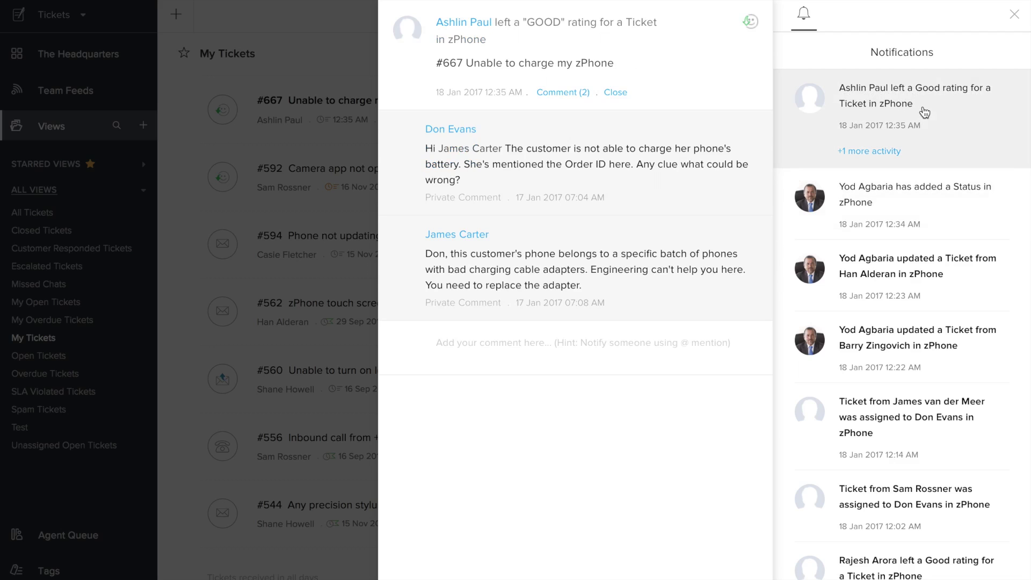